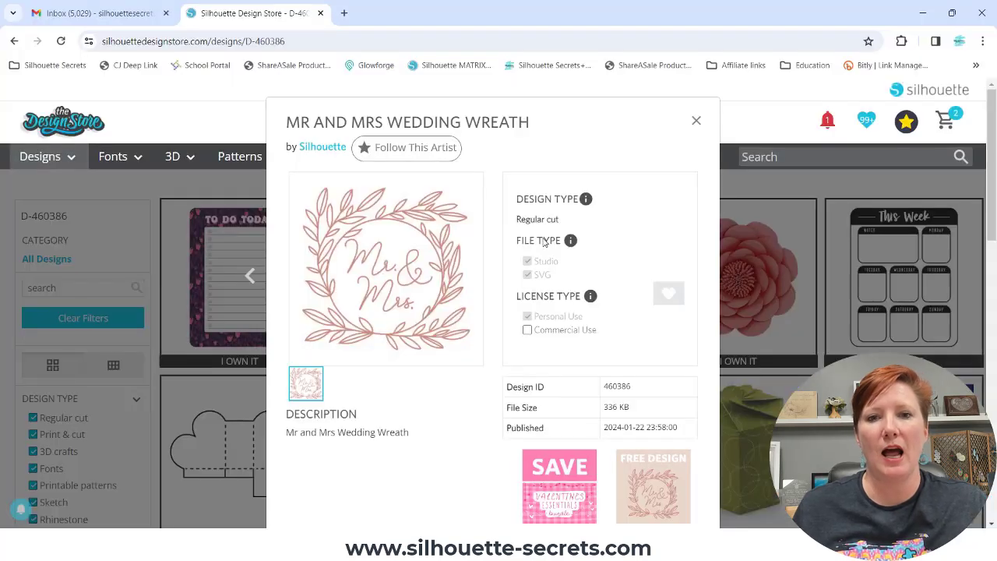
# Confirm the Mr and Mrs Wedding Wreath lists Studio and SVG file types.
pyautogui.click(529, 277)
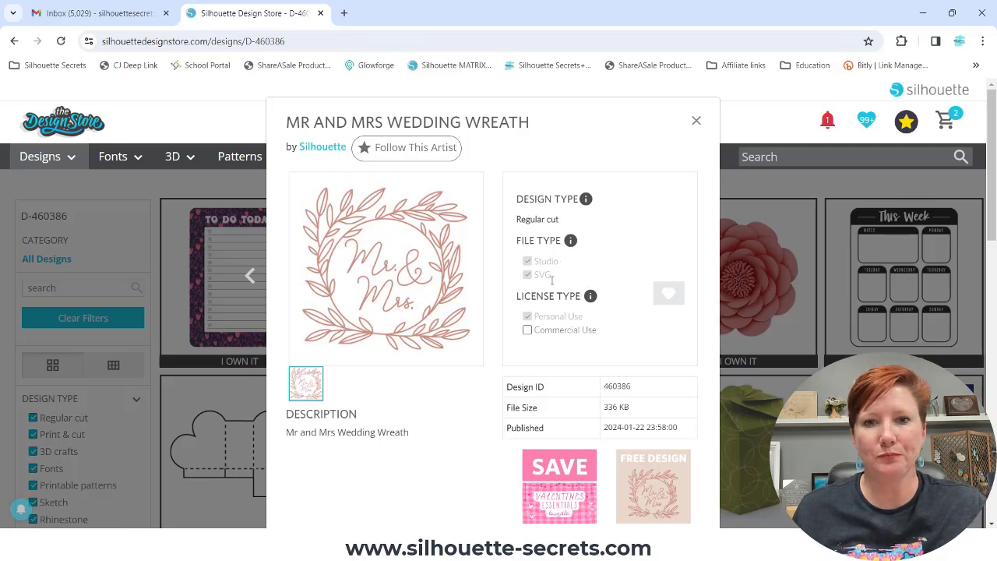
# Close the wreath details and go to the order history under My Account.
pyautogui.click(696, 124)
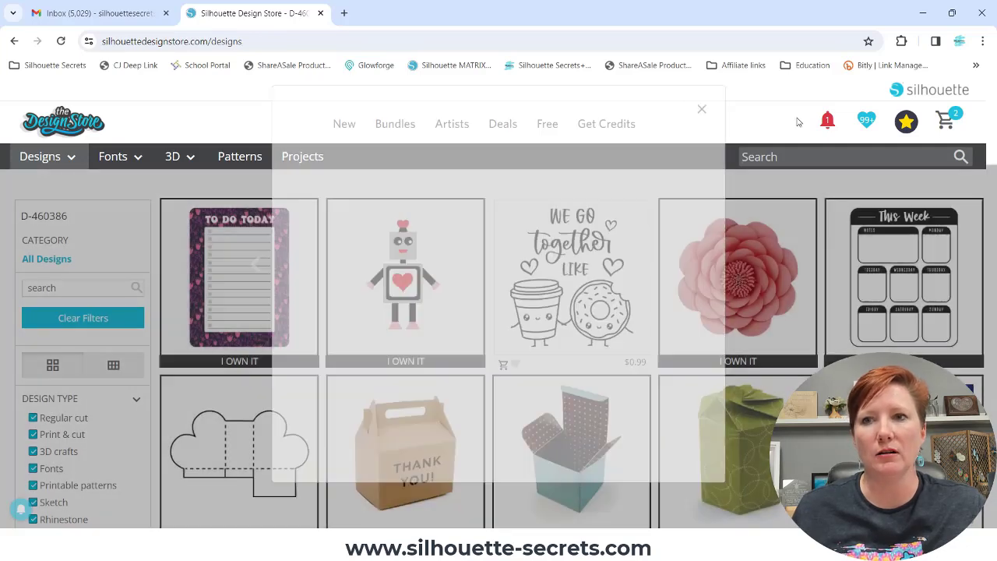
pyautogui.moveTo(905, 123)
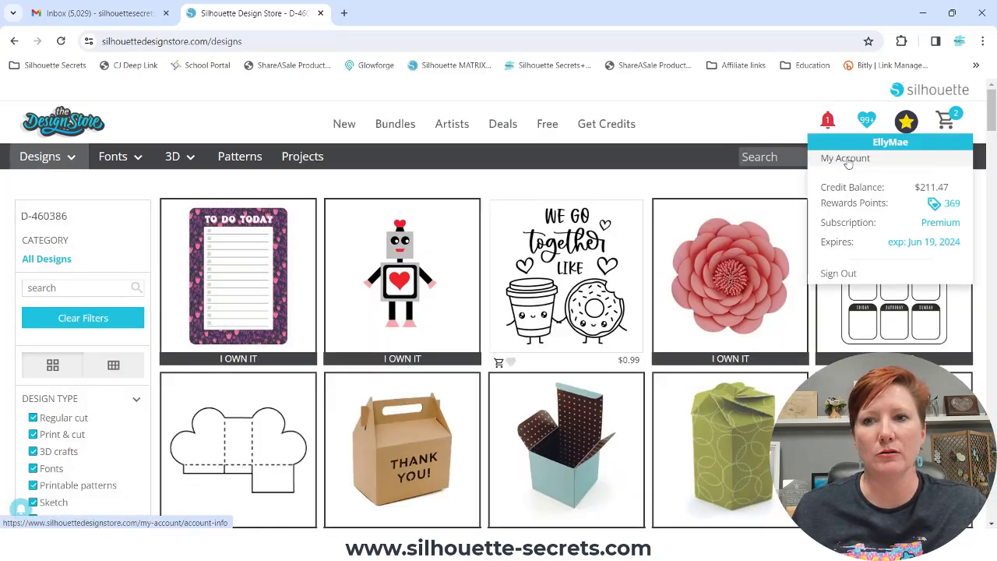
pyautogui.click(846, 158)
pyautogui.click(386, 265)
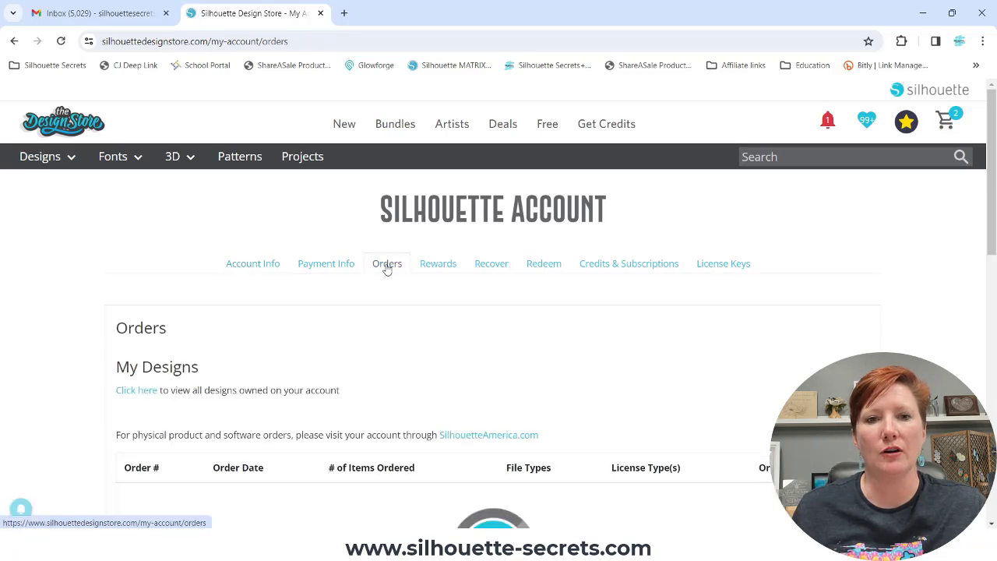
pyautogui.moveTo(991, 175); pyautogui.dragTo(994, 204)
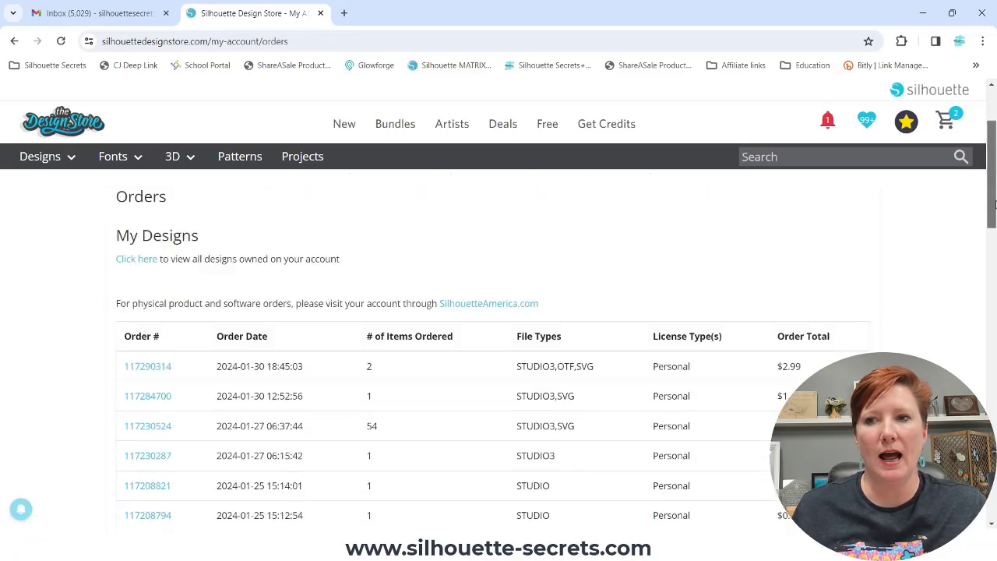
pyautogui.scroll(-1, 605, 268)
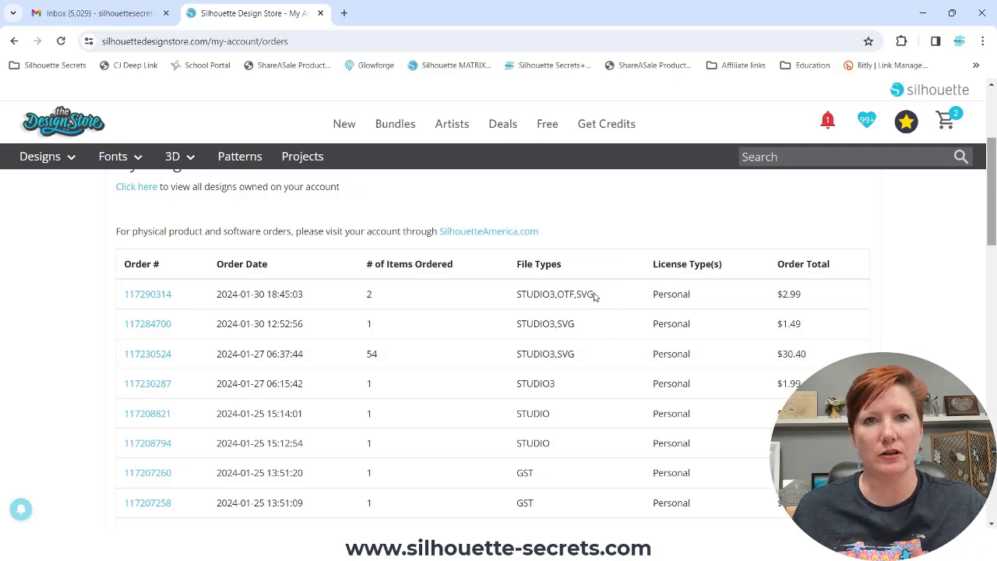
# From the latest order, tick the Mr and Mrs Wedding Wreath and save its zip download.
pyautogui.click(144, 296)
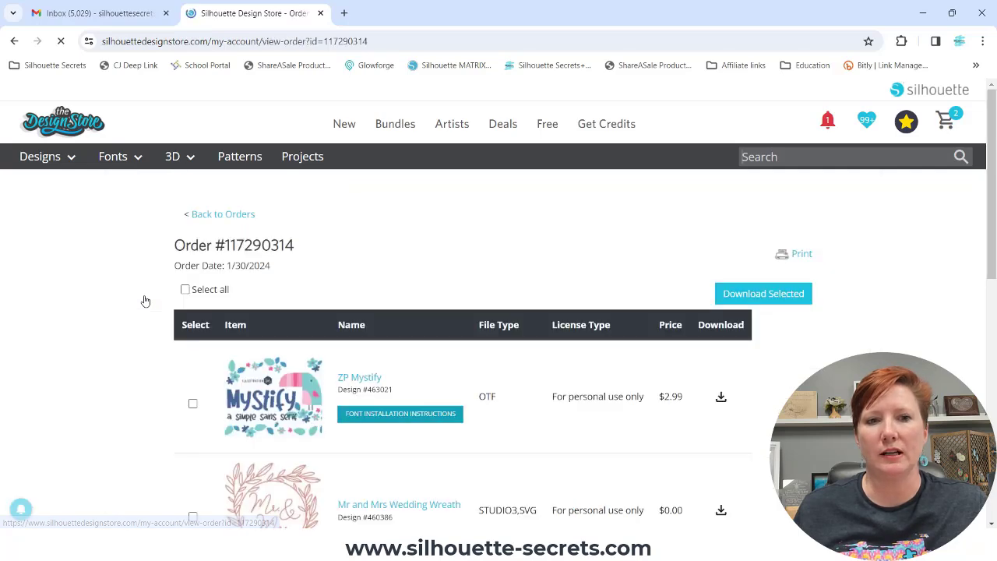
pyautogui.scroll(-2, 858, 226)
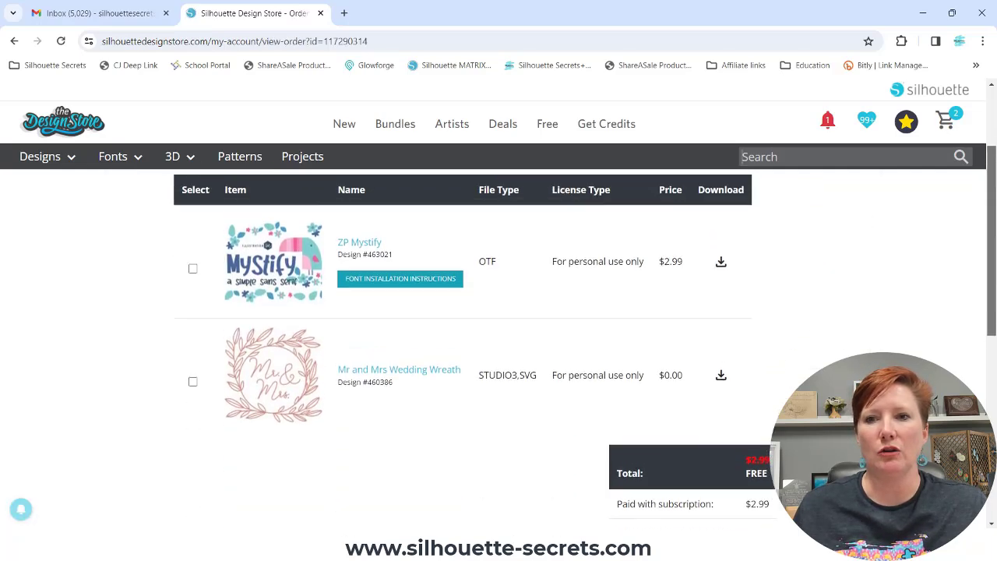
pyautogui.scroll(1, 763, 246)
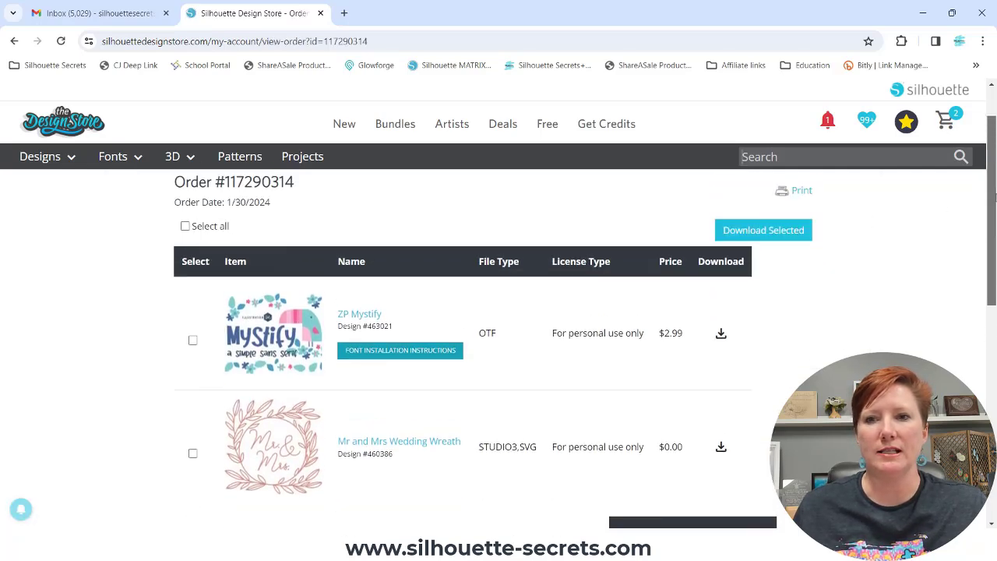
pyautogui.click(192, 454)
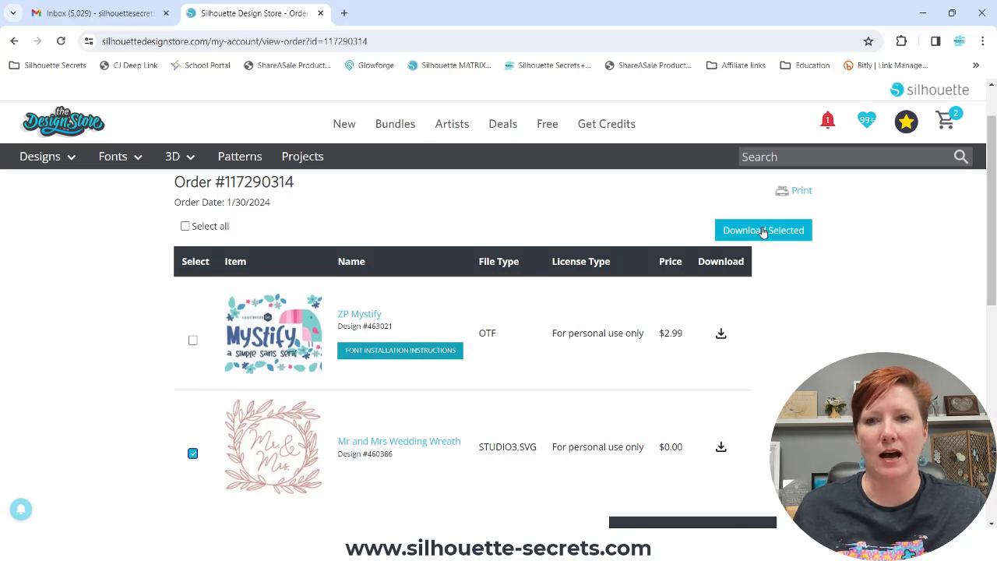
pyautogui.click(720, 449)
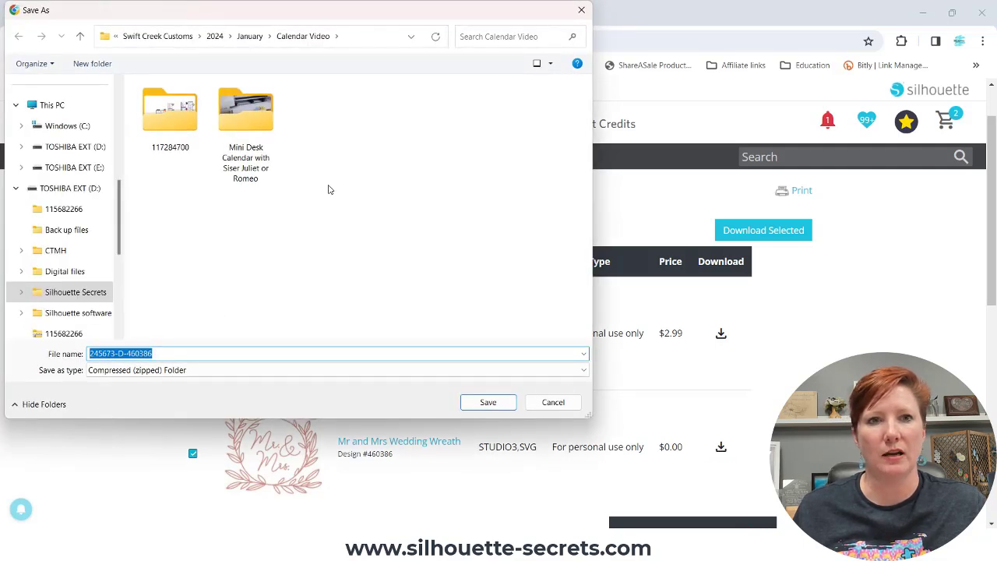
pyautogui.click(488, 402)
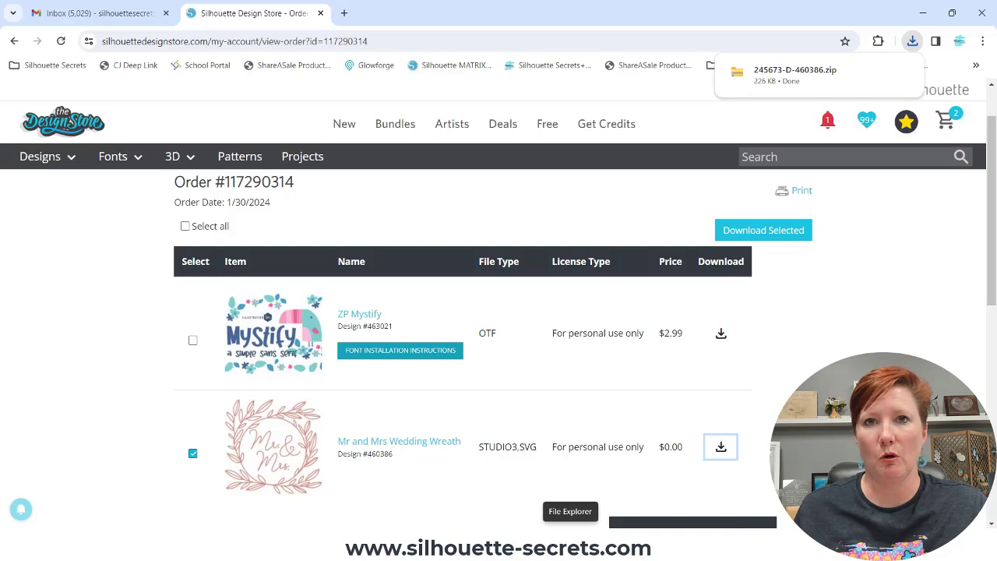
pyautogui.click(570, 545)
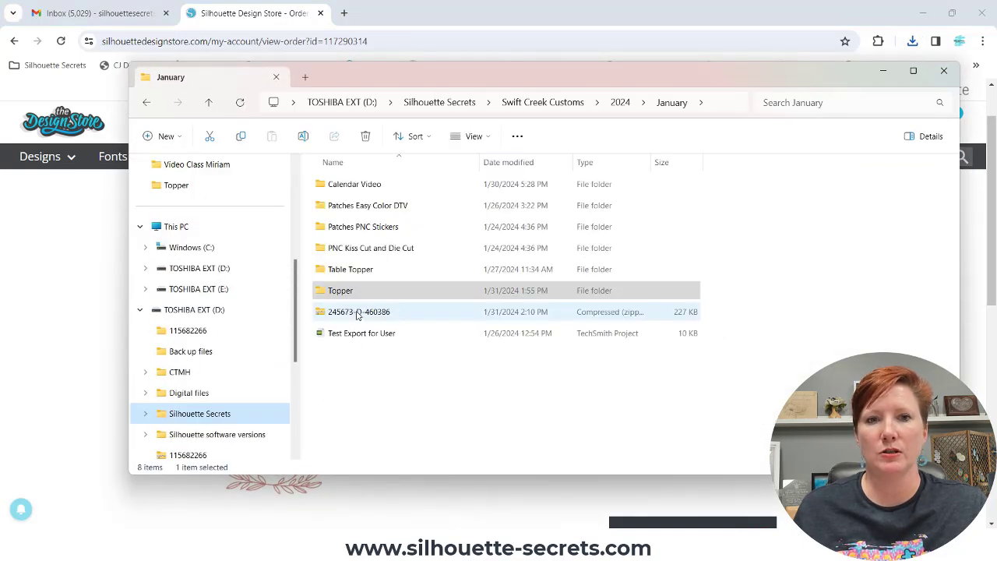
# Extract the 245673-D-460386 zip in January, then open the new folder and select its SVG.
pyautogui.click(358, 315)
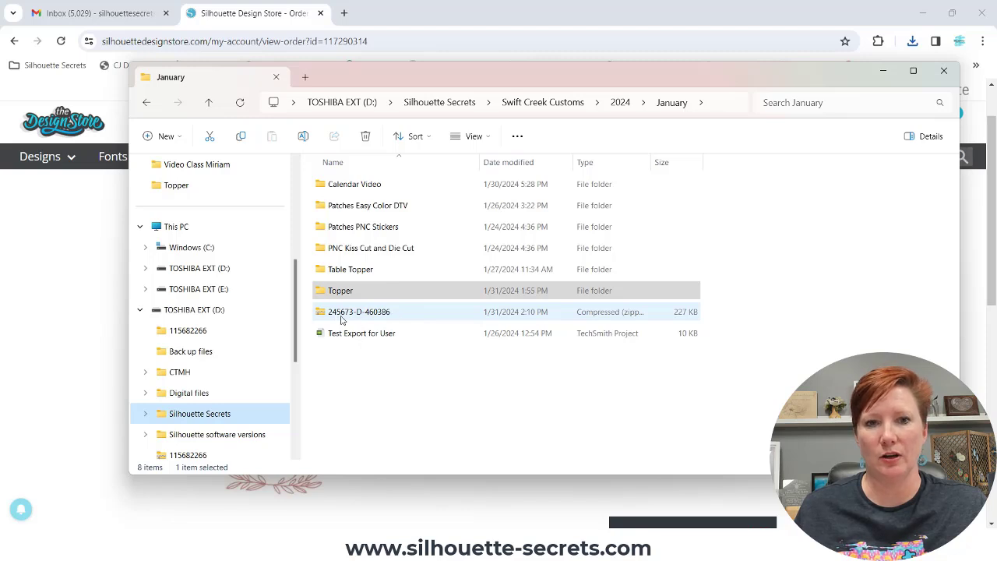
pyautogui.click(327, 312)
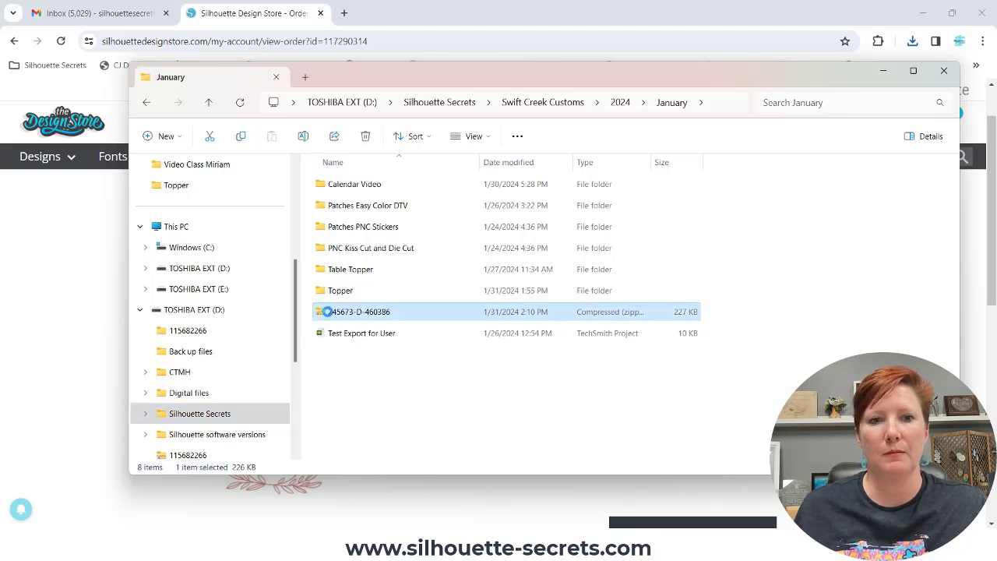
pyautogui.rightClick(328, 312)
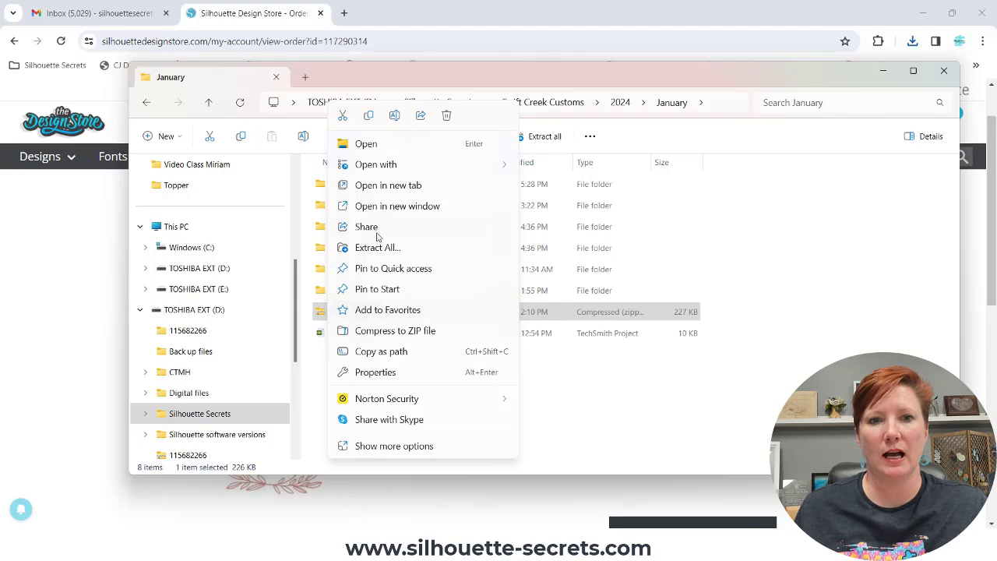
pyautogui.click(378, 248)
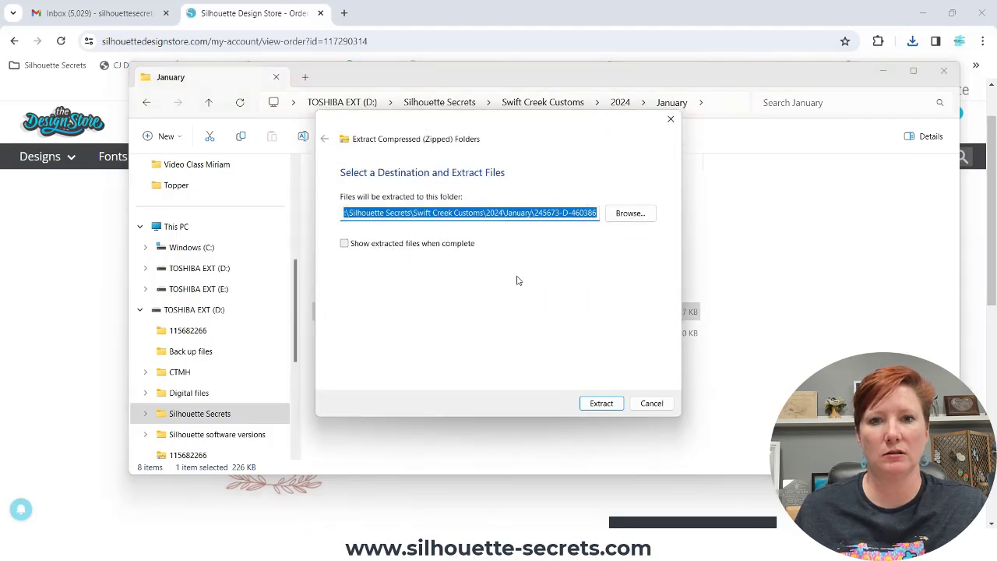
pyautogui.click(603, 405)
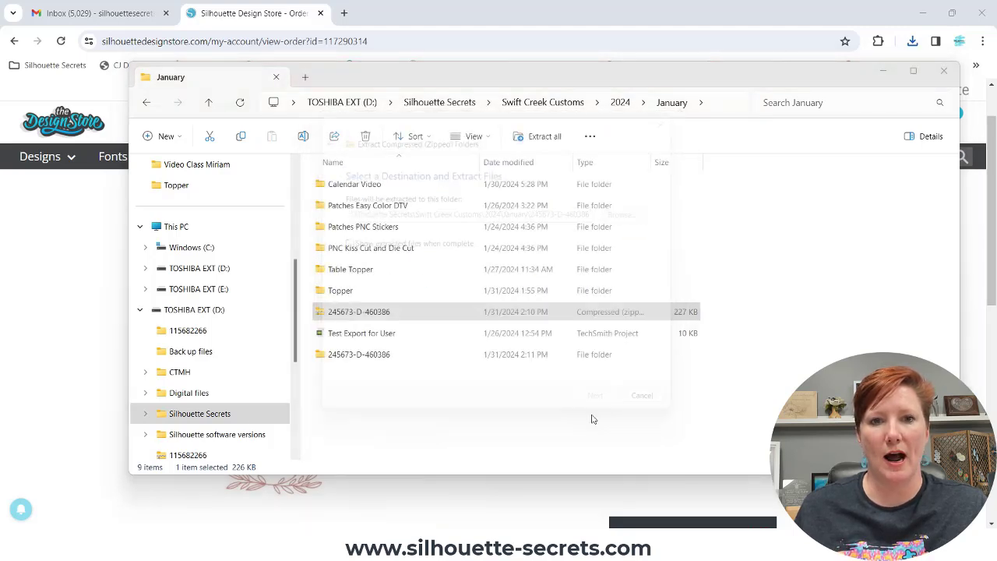
pyautogui.doubleClick(360, 356)
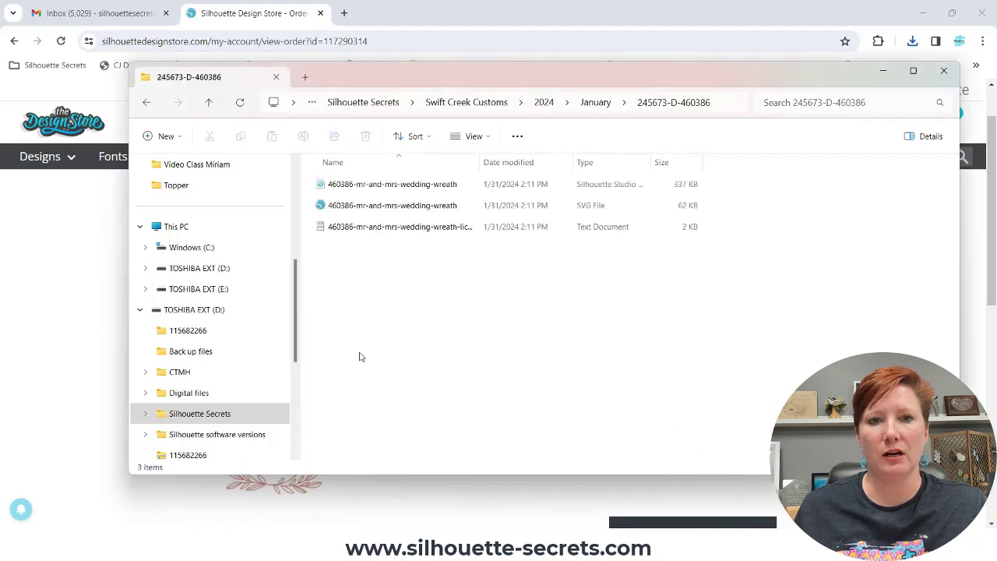
pyautogui.click(618, 210)
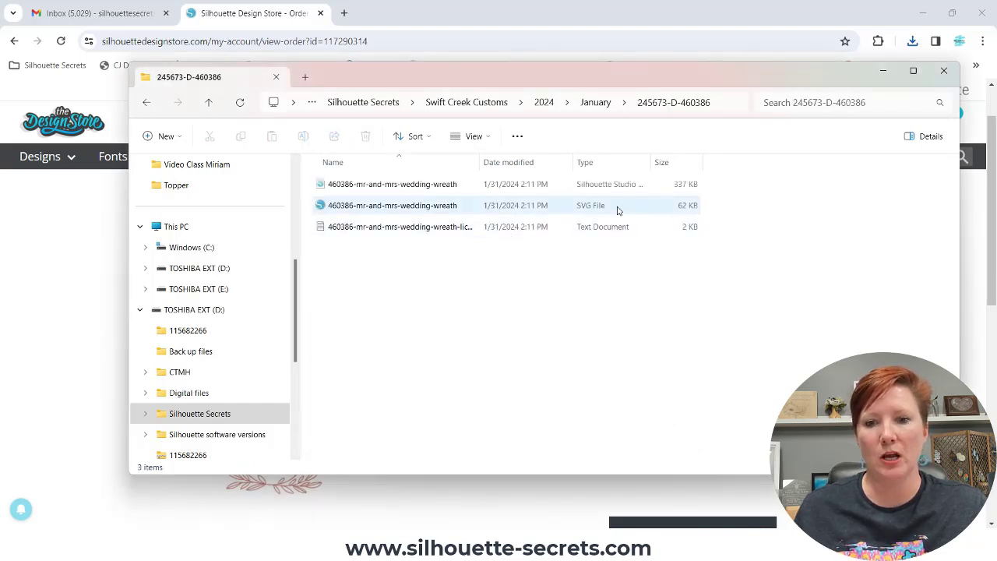
# Cancel the Export Restriction warning, glance at the Library, then go back to the Design page.
pyautogui.moveTo(650, 515)
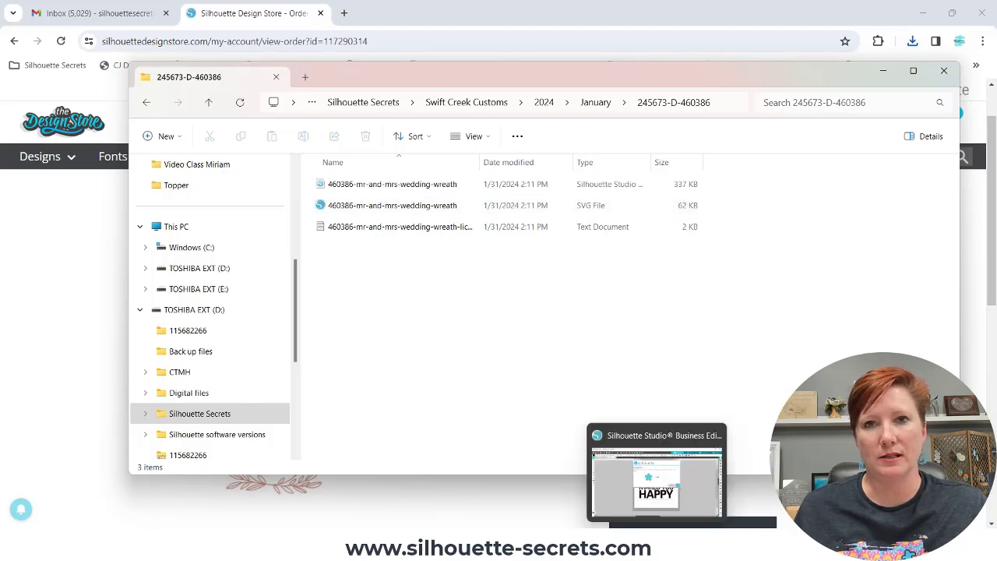
pyautogui.click(655, 483)
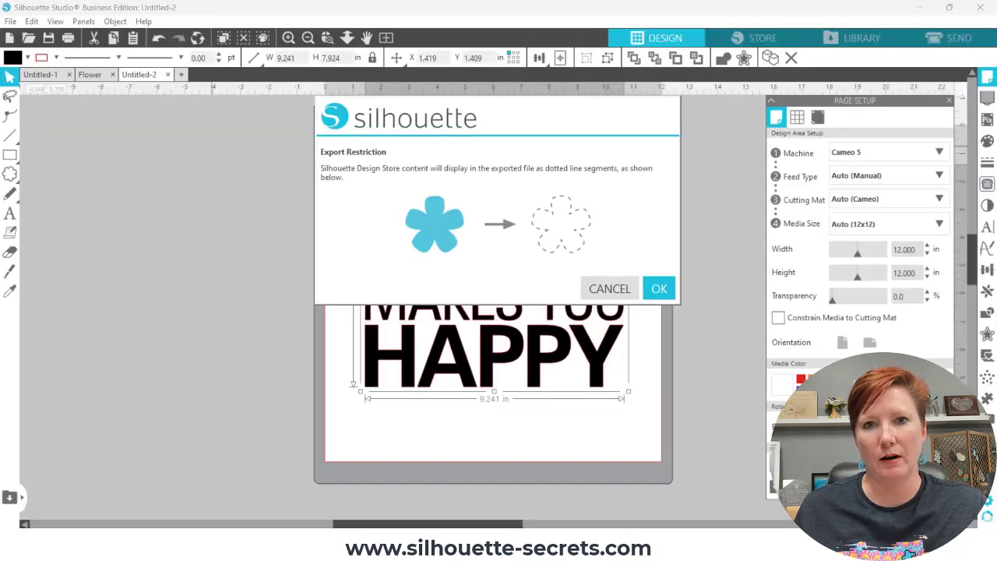
pyautogui.click(628, 288)
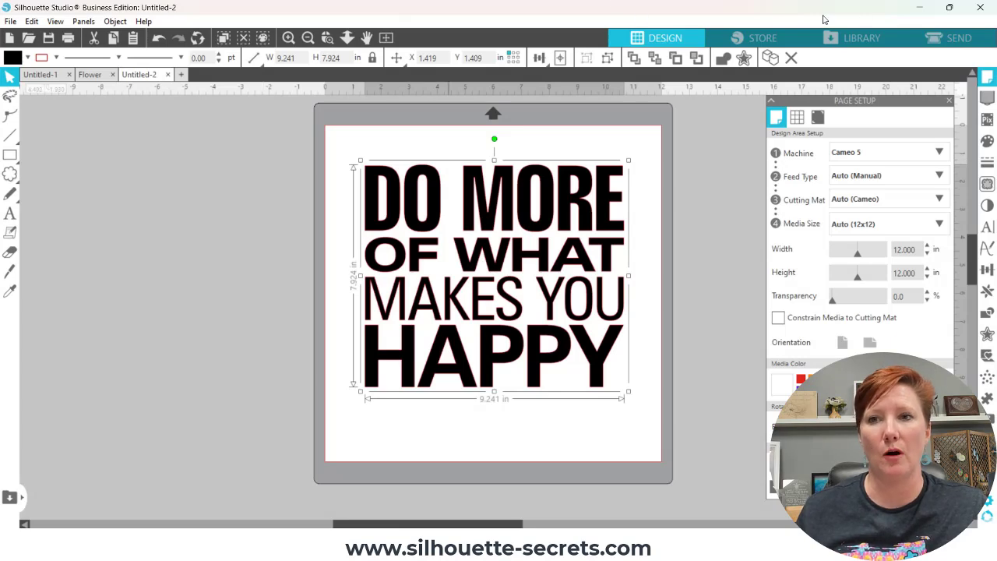
pyautogui.click(863, 36)
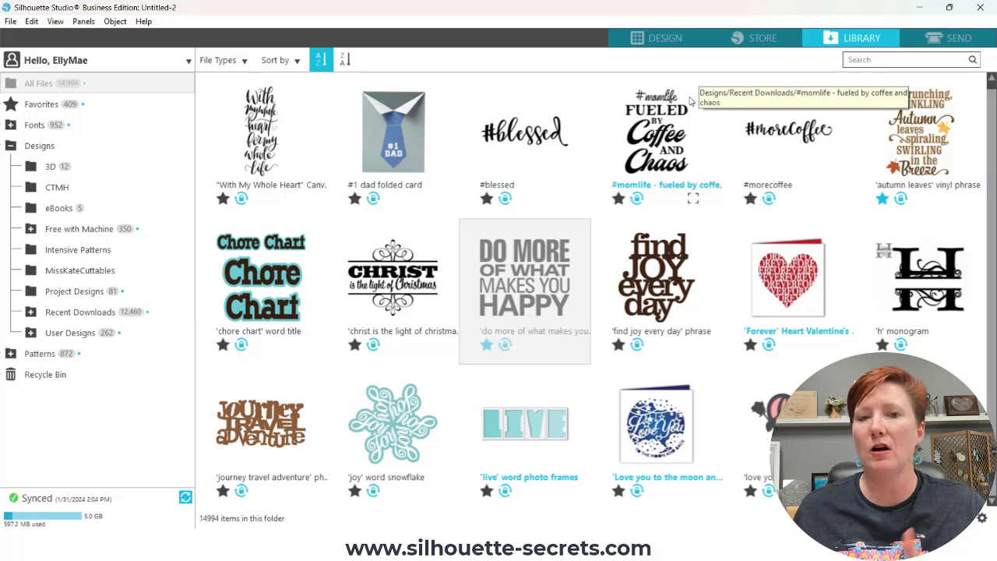
pyautogui.click(665, 37)
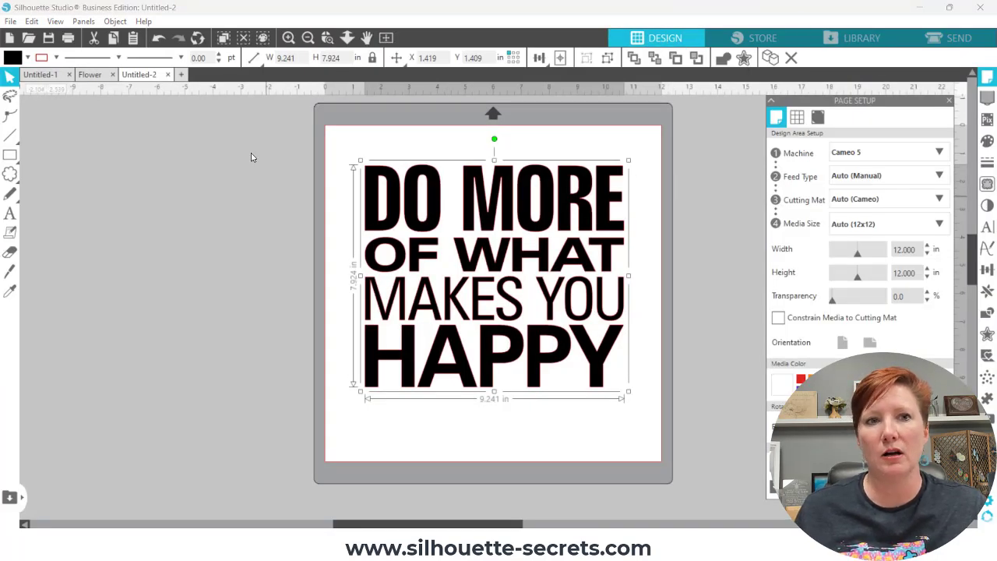
# In a new tab, open the wreath SVG from folder 245673-D-460386 and select the design.
pyautogui.click(181, 74)
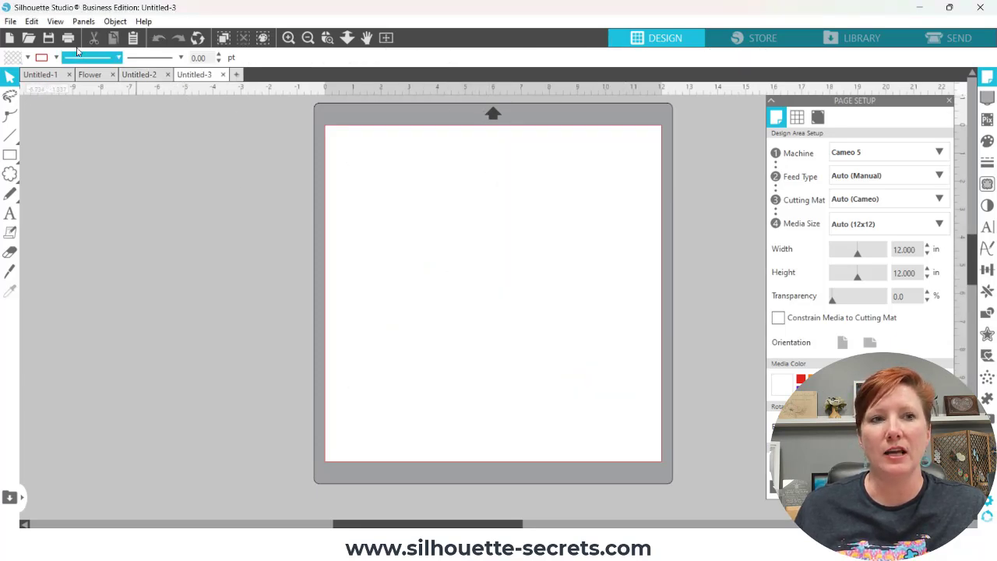
pyautogui.click(28, 37)
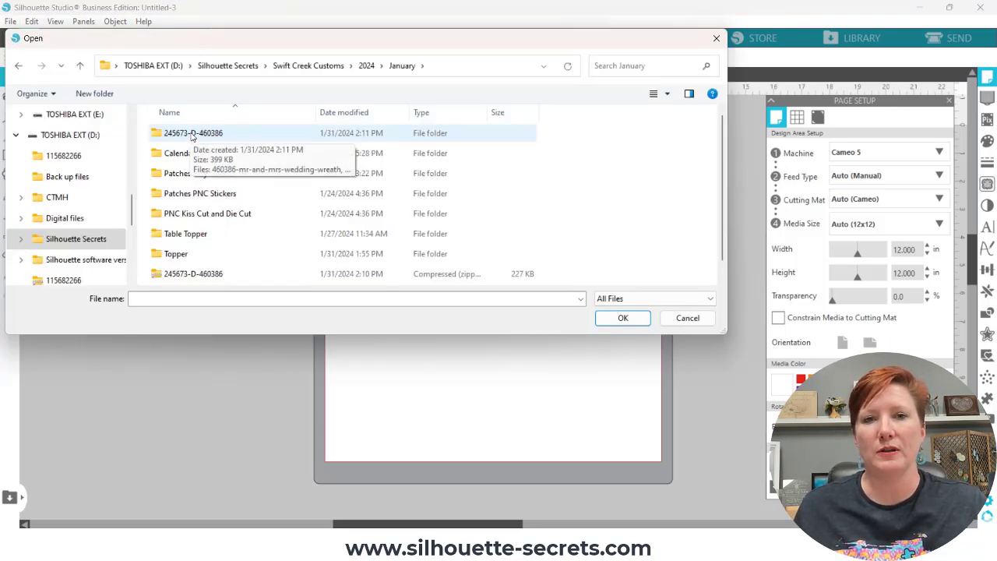
pyautogui.doubleClick(193, 134)
pyautogui.click(226, 153)
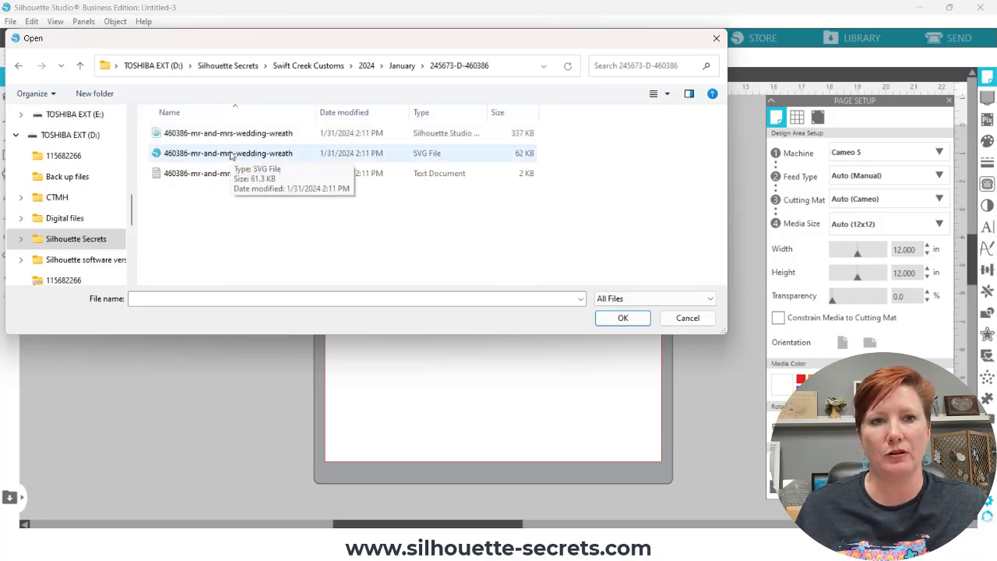
pyautogui.doubleClick(231, 155)
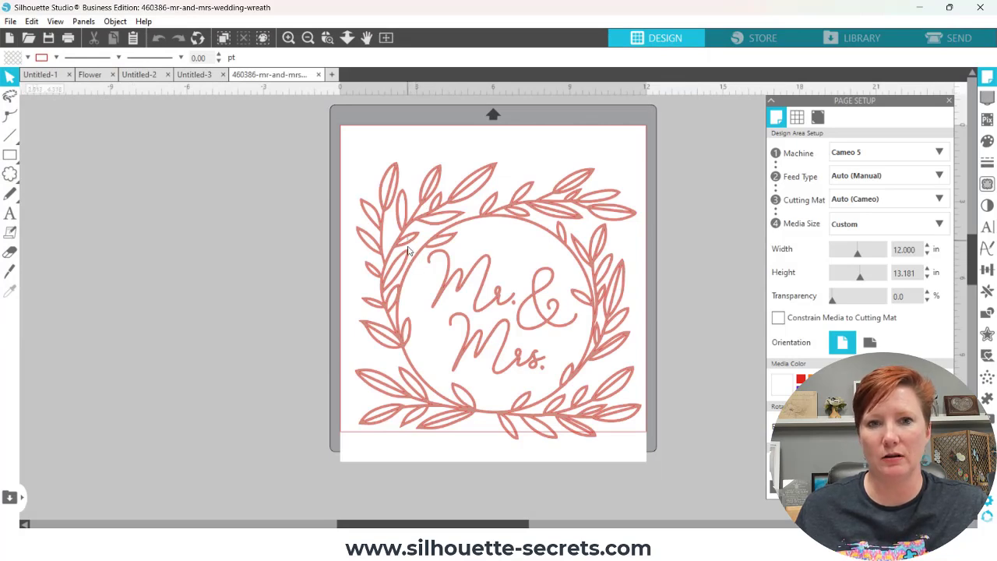
pyautogui.click(408, 251)
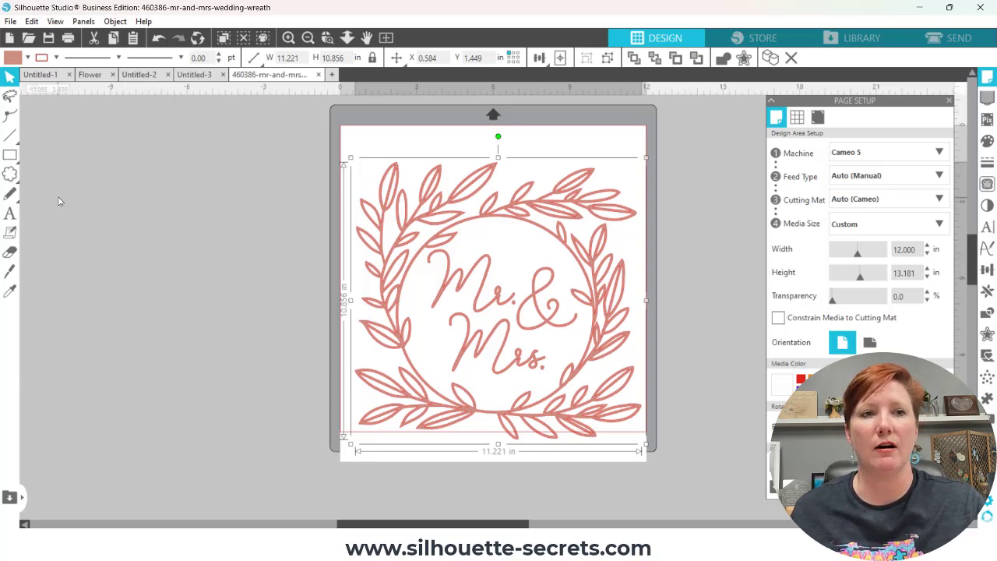
# Save the wreath selection to the hard drive as SVG in the January folder.
pyautogui.click(11, 22)
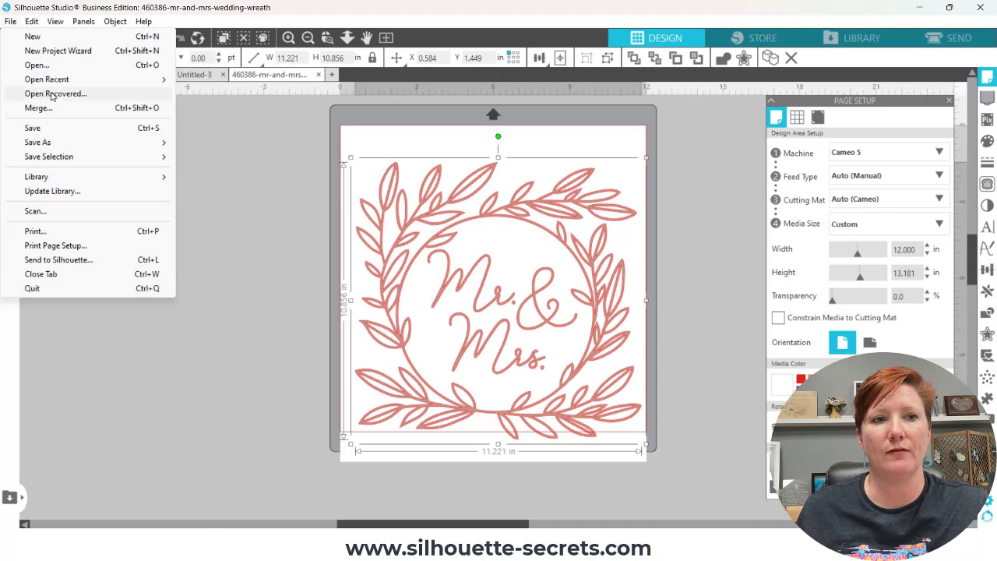
pyautogui.moveTo(76, 157)
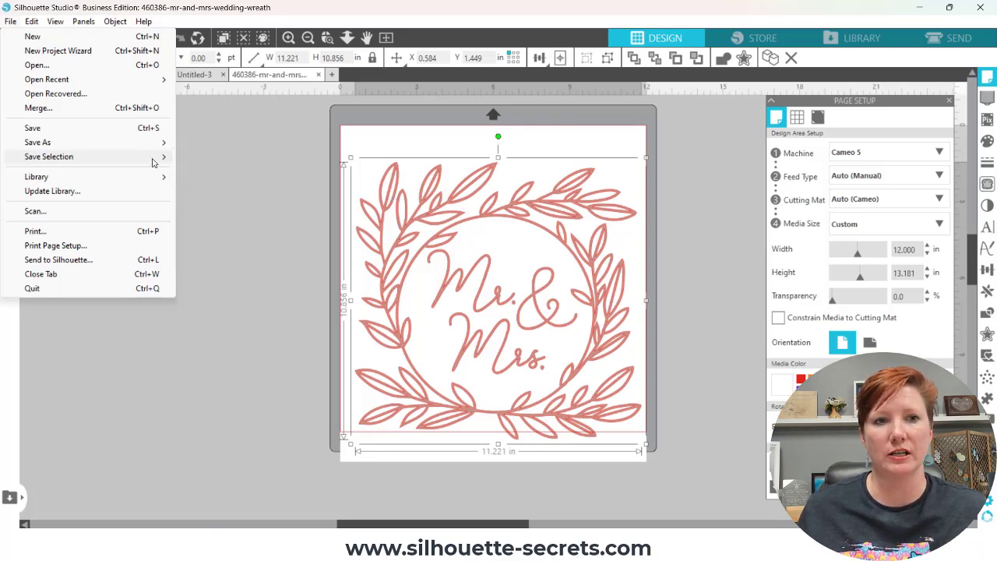
pyautogui.moveTo(152, 159)
pyautogui.click(226, 157)
pyautogui.click(174, 287)
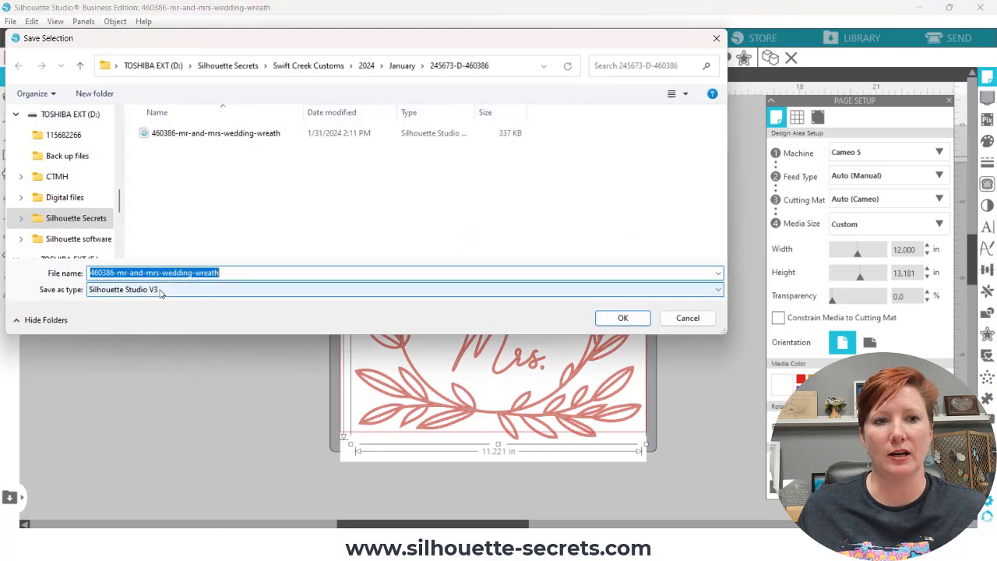
pyautogui.click(108, 325)
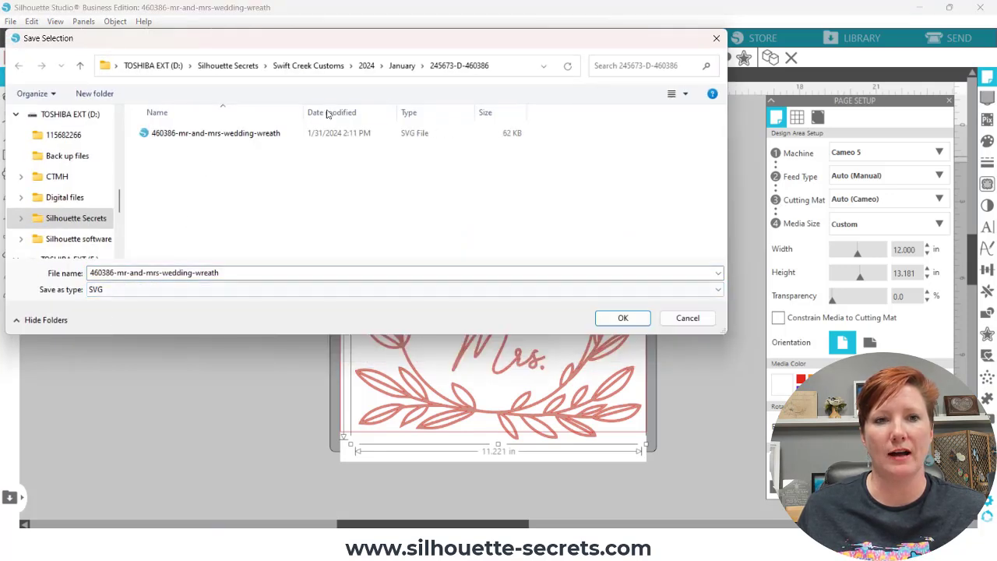
pyautogui.click(402, 66)
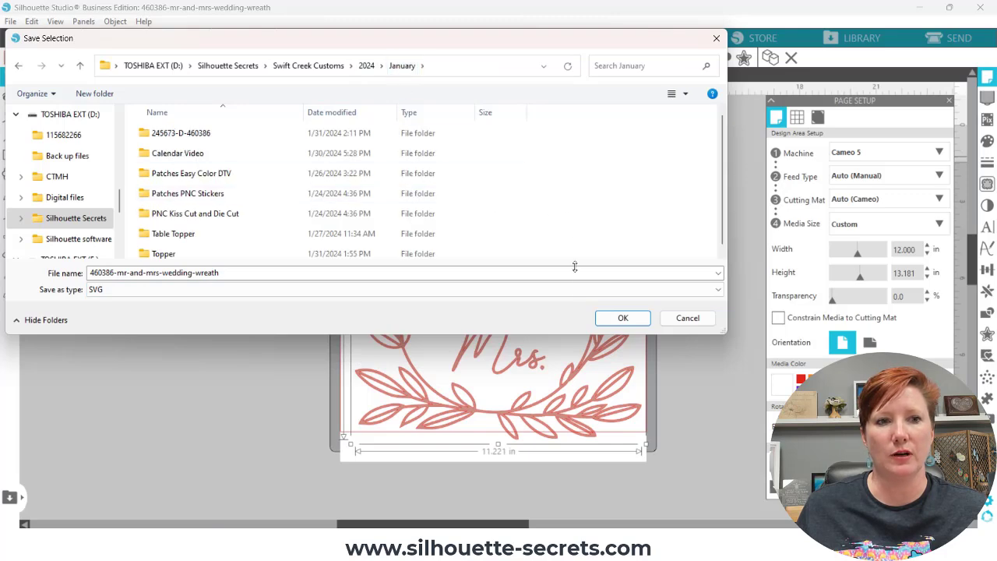
pyautogui.click(633, 322)
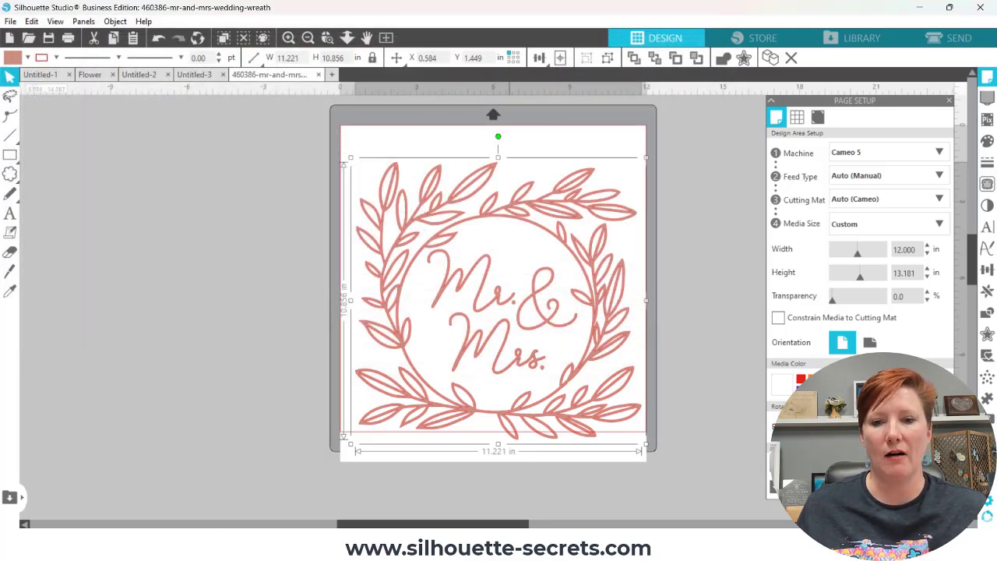
pyautogui.hotkey('alt', 'Tab')
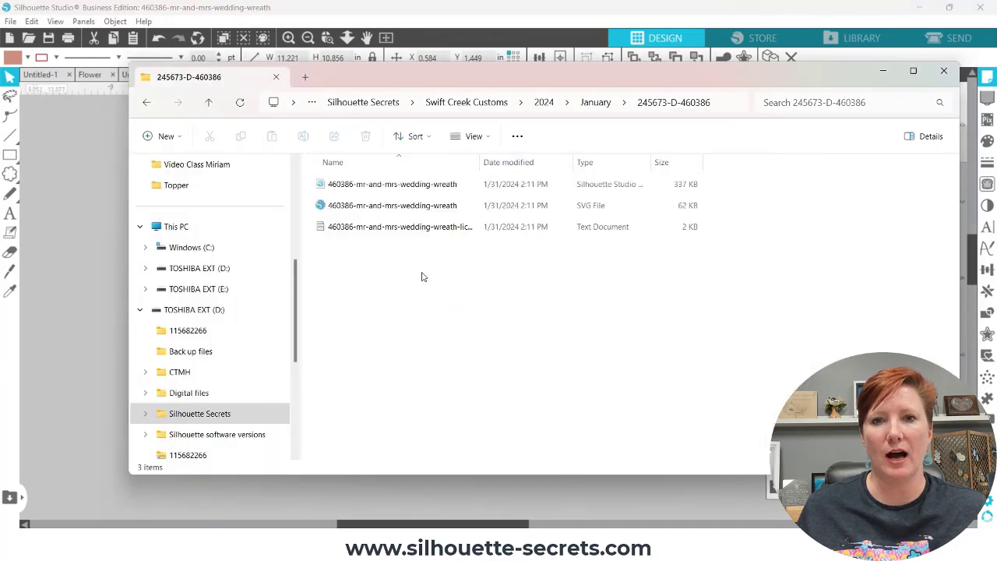
# Check the saved wreath SVG in January, then hide Explorer and switch to Untitled-3.
pyautogui.click(147, 103)
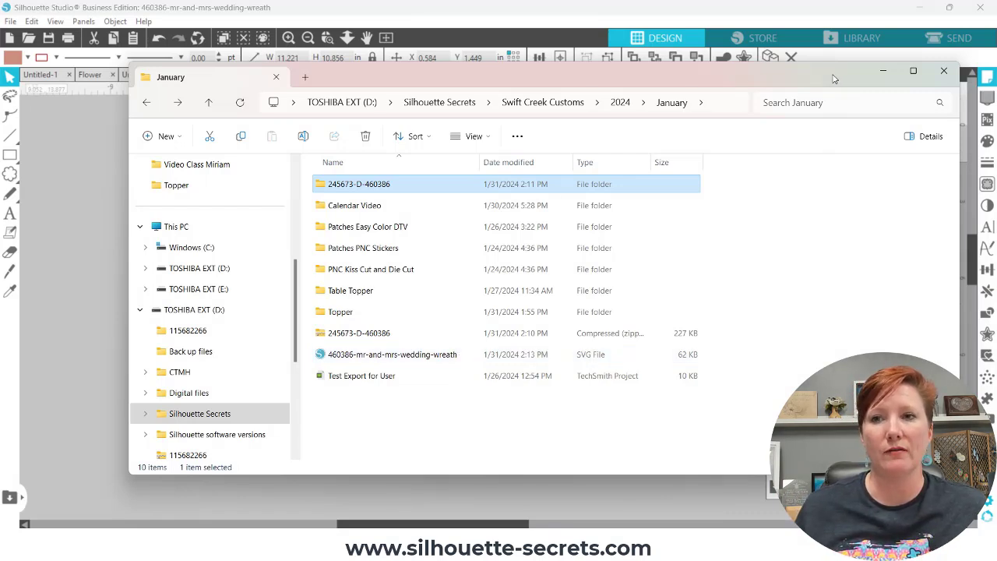
pyautogui.click(885, 72)
pyautogui.click(192, 76)
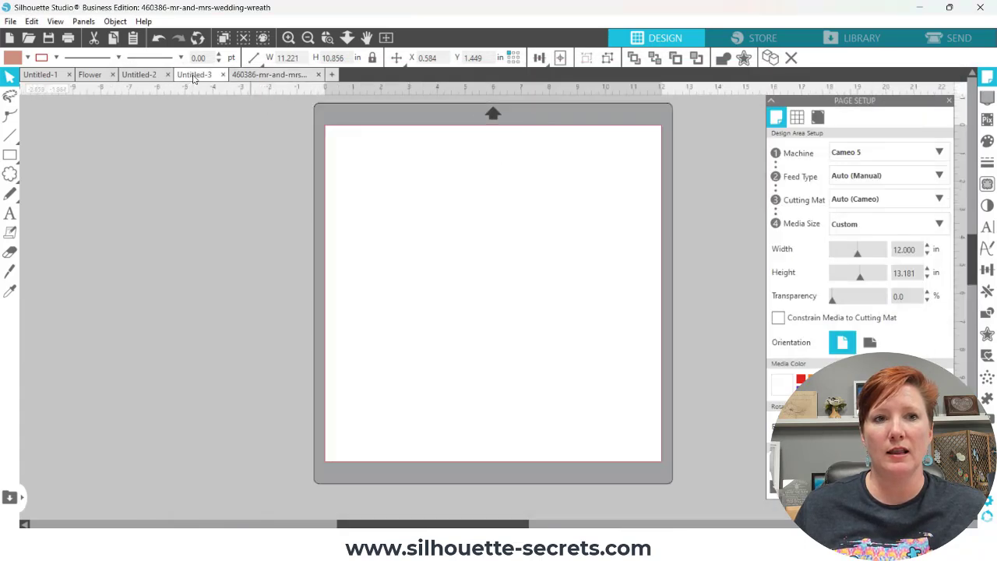
# Try saving the Untitled-2 'Do more of what makes you happy' selection to the hard drive as SVG.
pyautogui.click(144, 76)
pyautogui.click(10, 21)
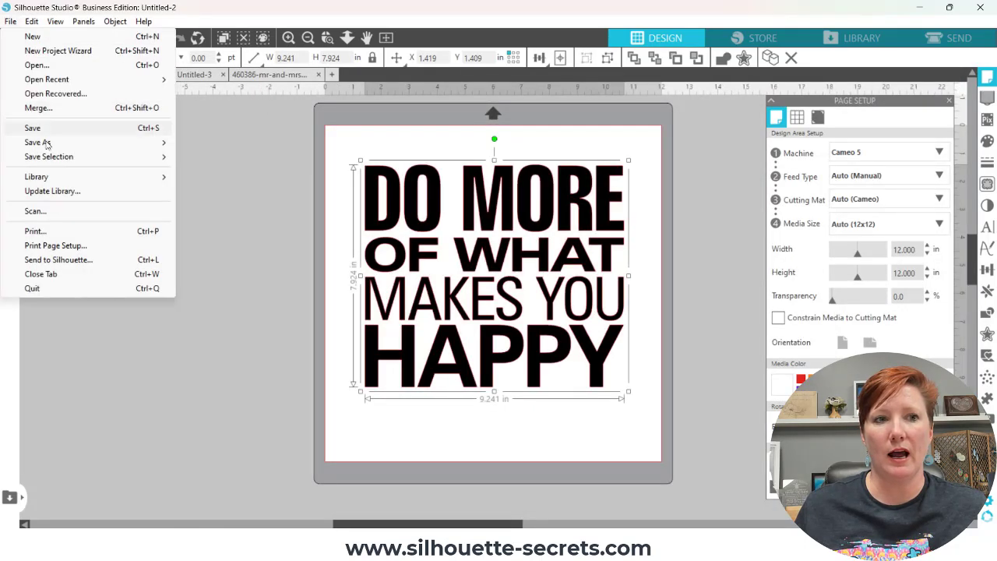
pyautogui.click(230, 142)
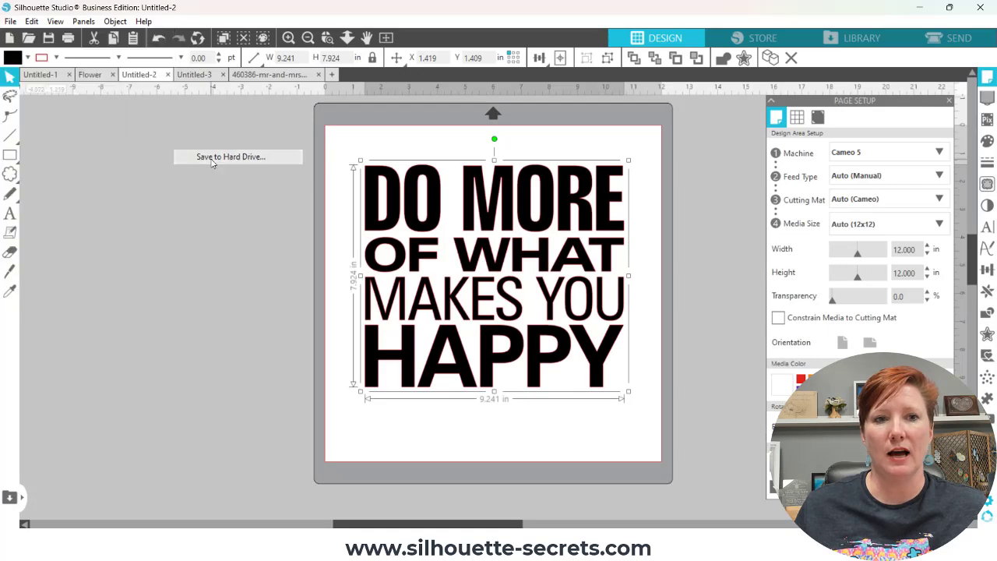
pyautogui.click(345, 289)
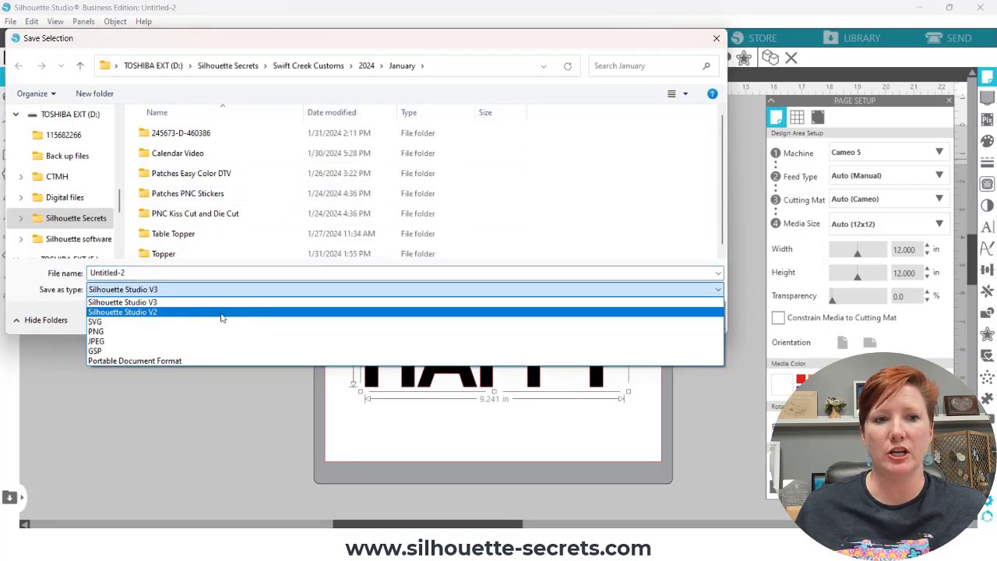
pyautogui.click(98, 317)
pyautogui.click(623, 318)
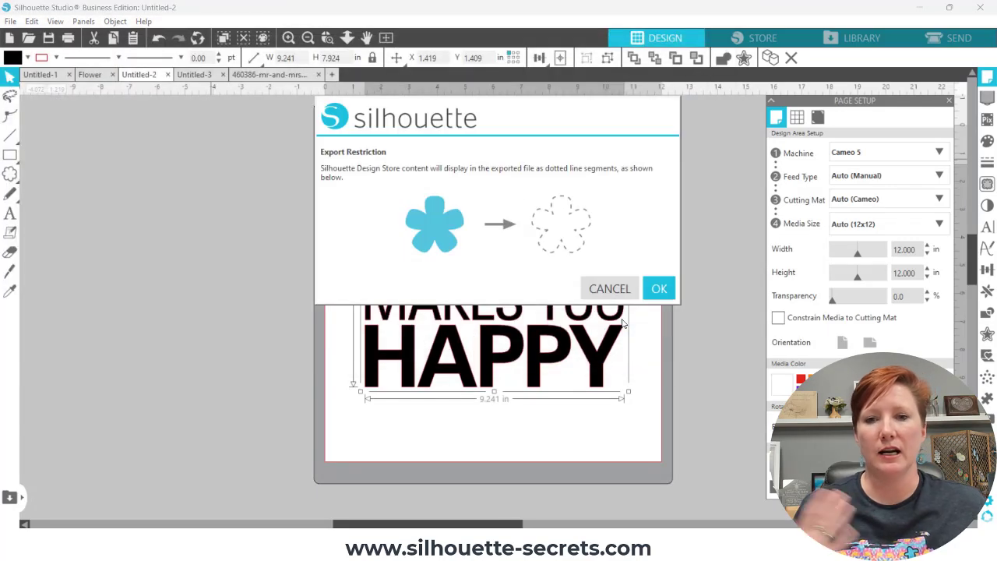